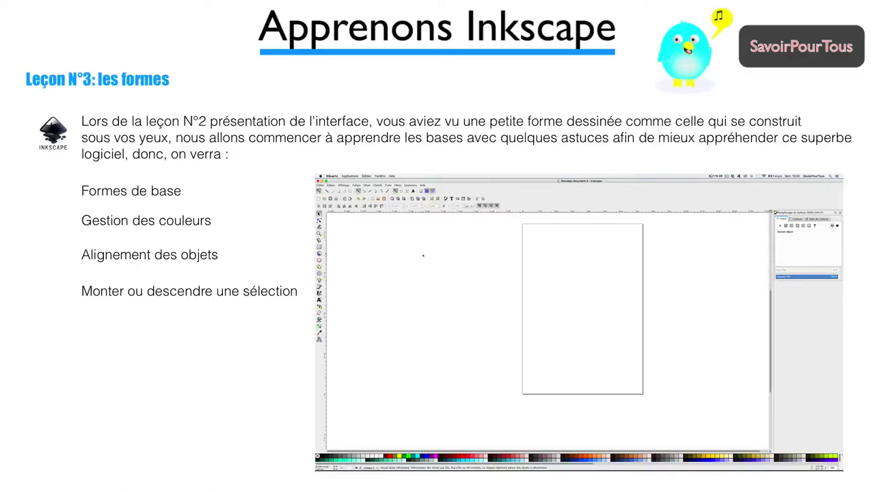
- Draw a wide blue rectangle across the top of the page and nudge it into position
drag(545, 279, 627, 301)
drag(531, 280, 636, 300)
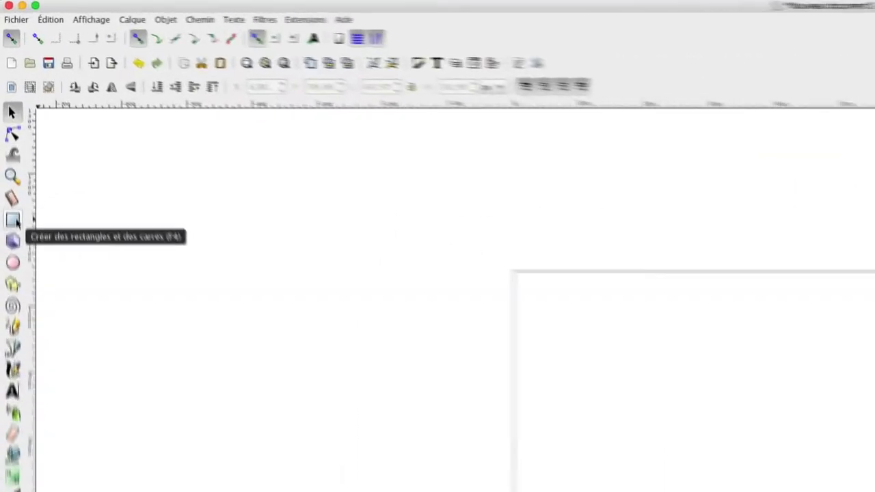
click(14, 229)
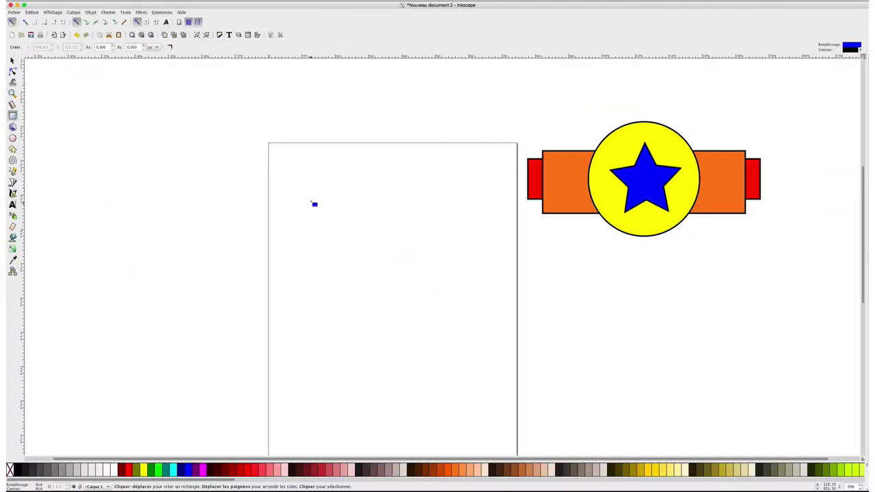
drag(288, 171, 489, 206)
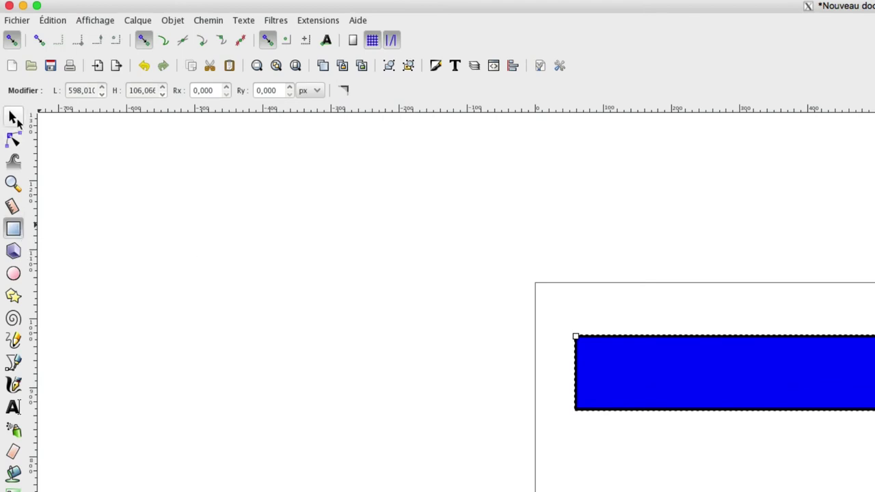
click(12, 117)
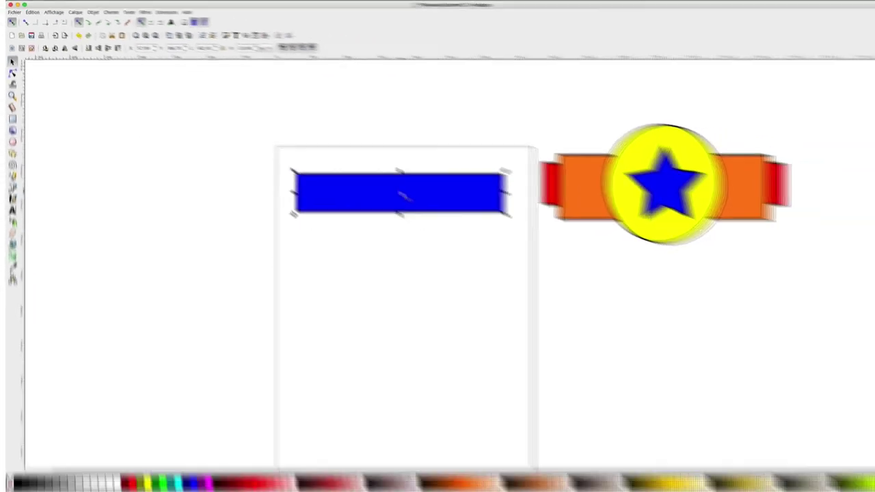
drag(775, 384, 391, 178)
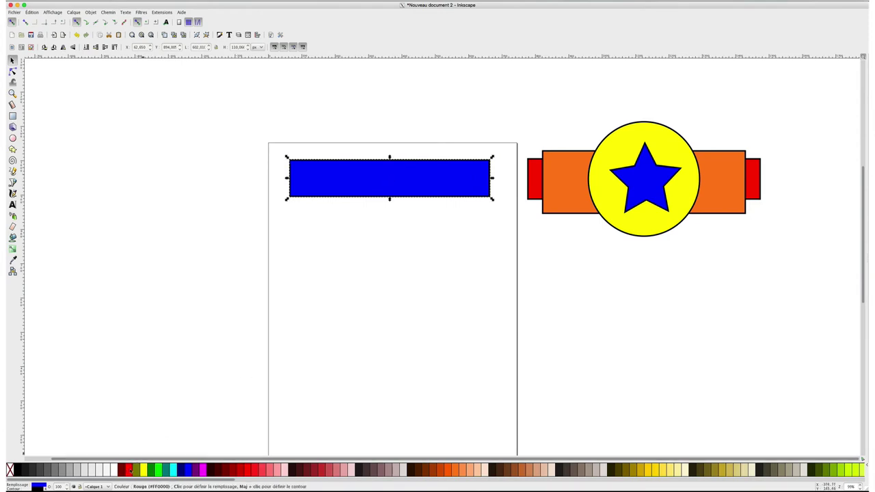
- Colour the rectangle red, draw a larger rectangle over the page top, and lower its top edge slightly
click(130, 470)
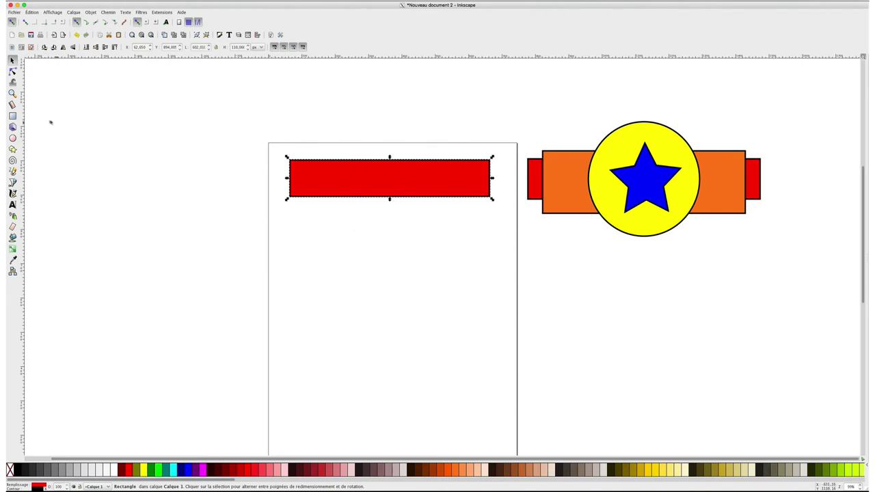
click(12, 116)
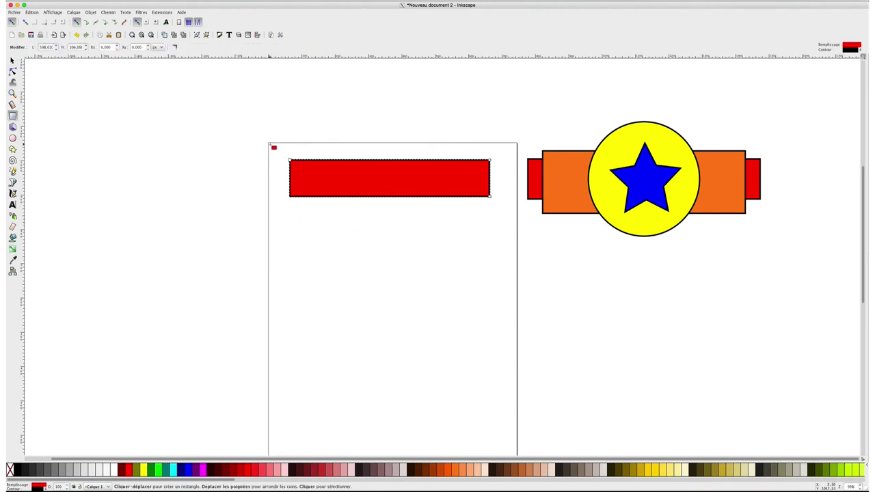
drag(272, 145, 516, 217)
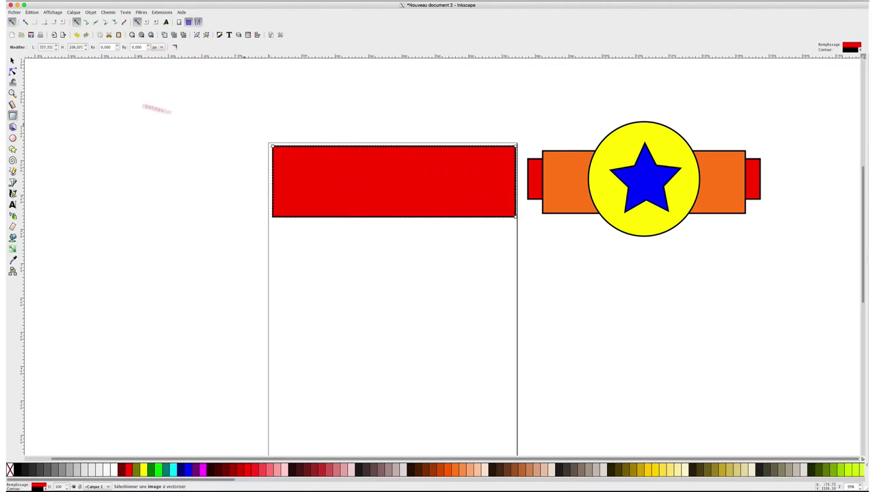
click(11, 61)
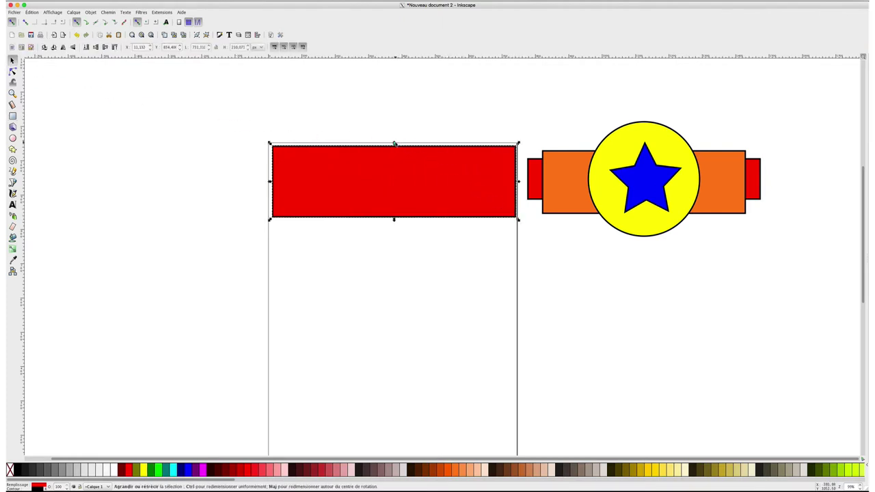
drag(393, 144, 393, 148)
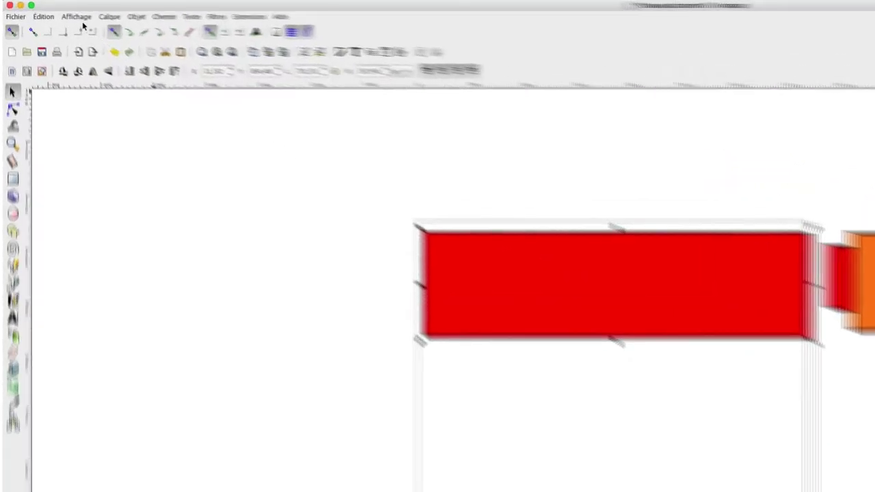
- Select the hidden inner rectangle in Contour outline view, then return to Normal display
click(53, 13)
mouse_move(123, 50)
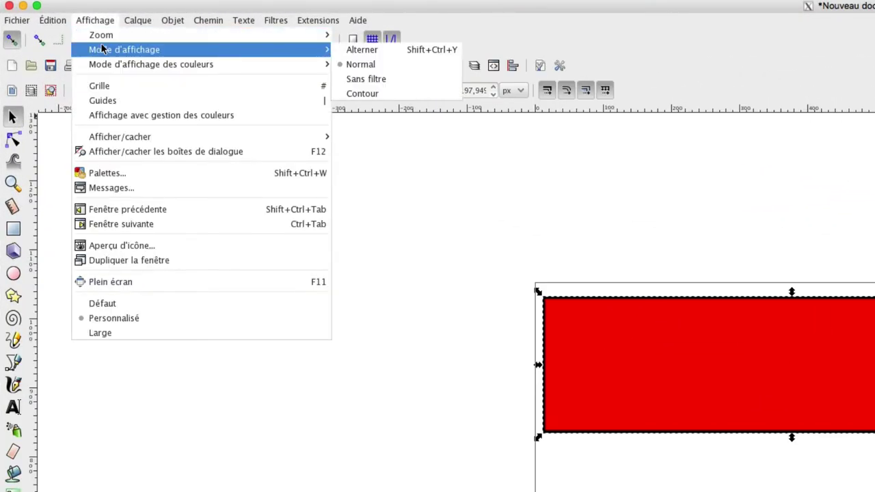
click(362, 93)
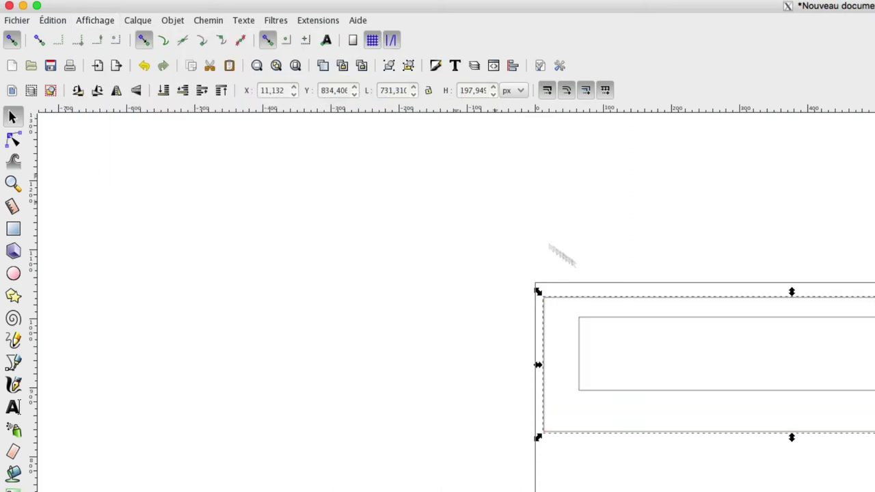
click(643, 317)
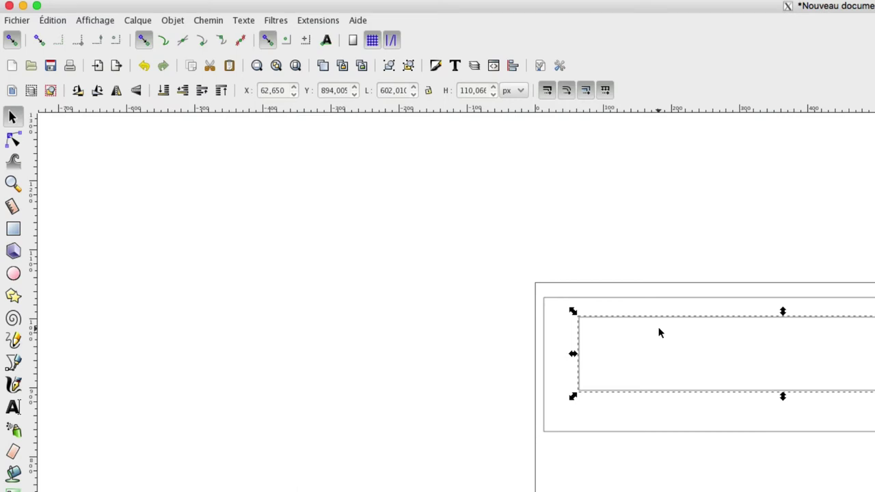
click(102, 20)
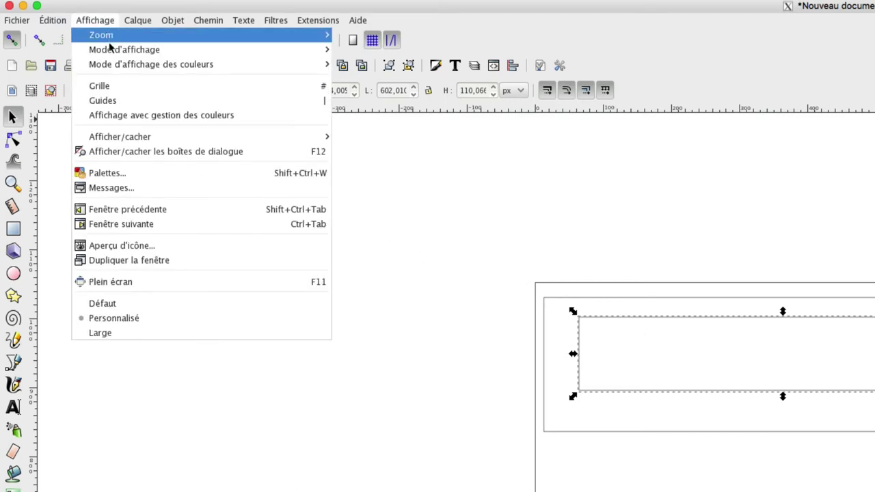
mouse_move(123, 50)
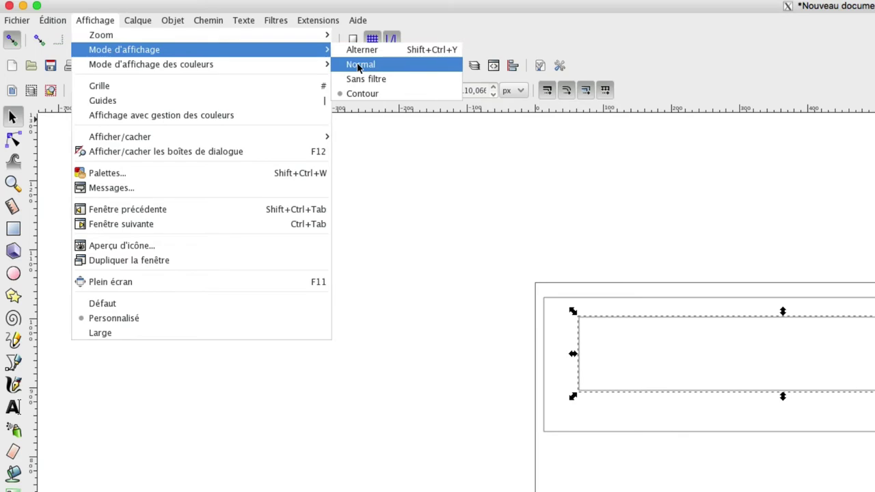
click(358, 66)
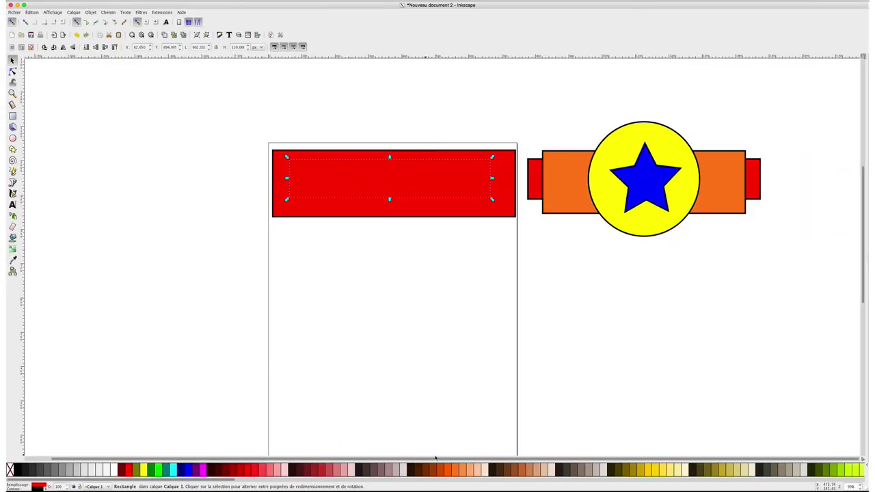
- Make the inner rectangle orange, raise it to top, and shorten the red rectangle's height
click(448, 469)
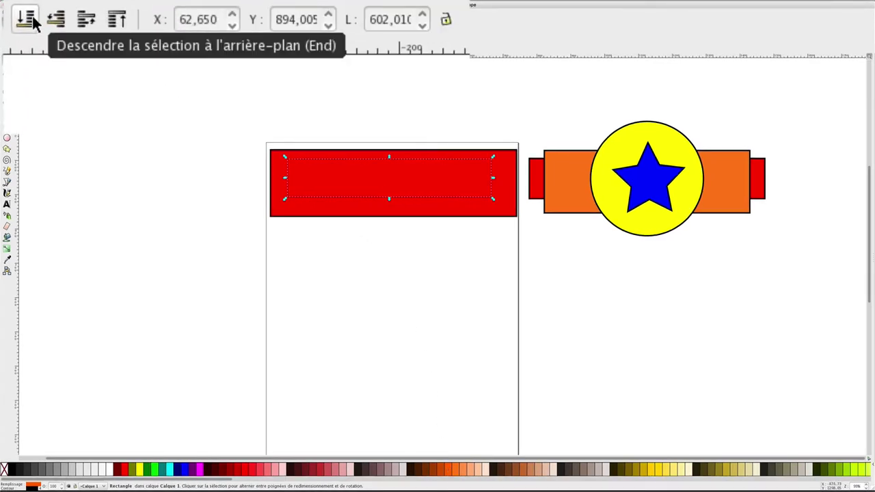
click(117, 21)
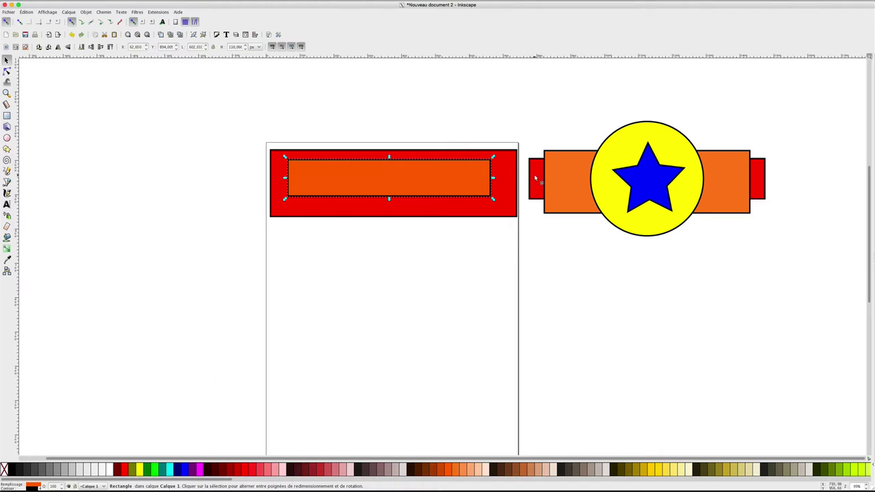
click(508, 184)
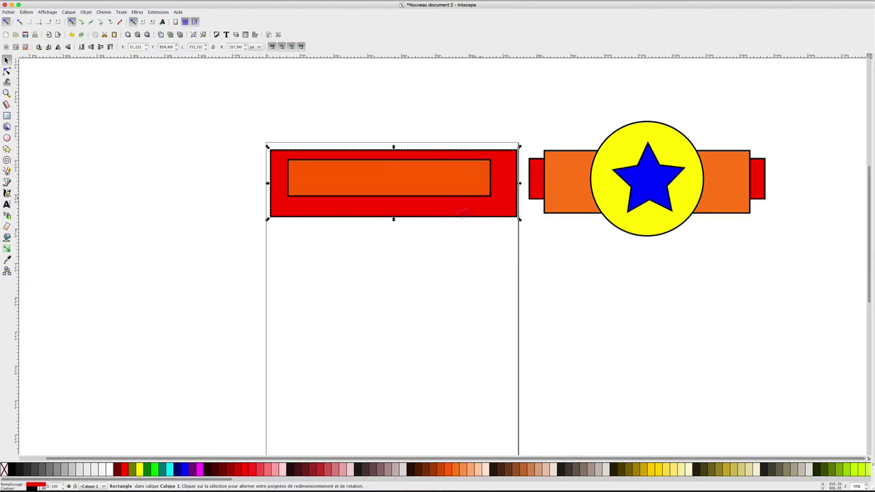
drag(395, 218, 395, 203)
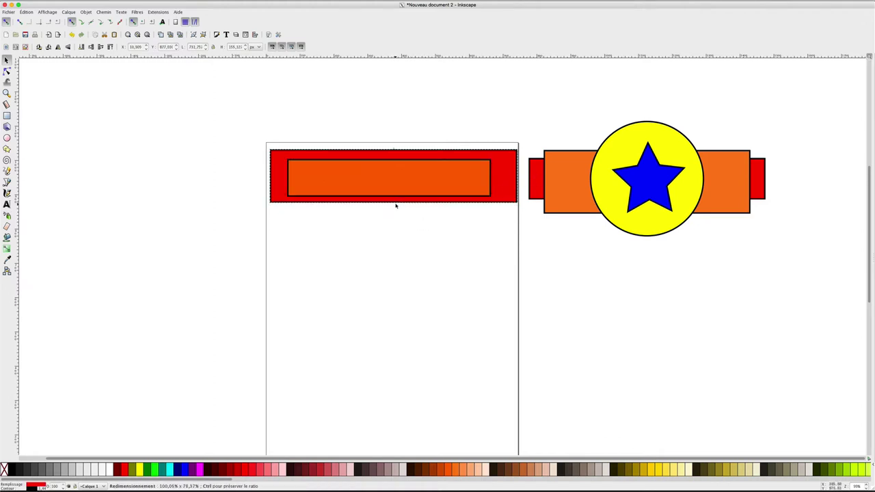
drag(394, 148, 394, 158)
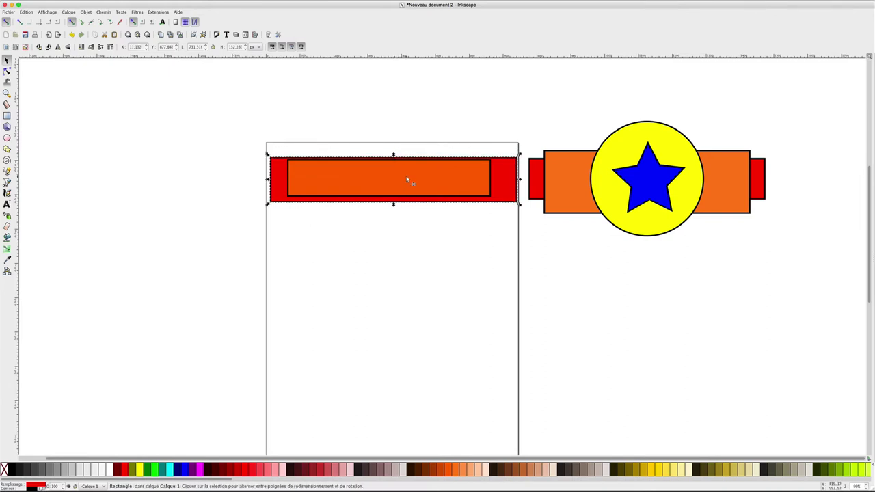
- Stretch the orange rectangle's top and bottom edges so it stands taller than the red one
click(407, 180)
drag(392, 198, 391, 214)
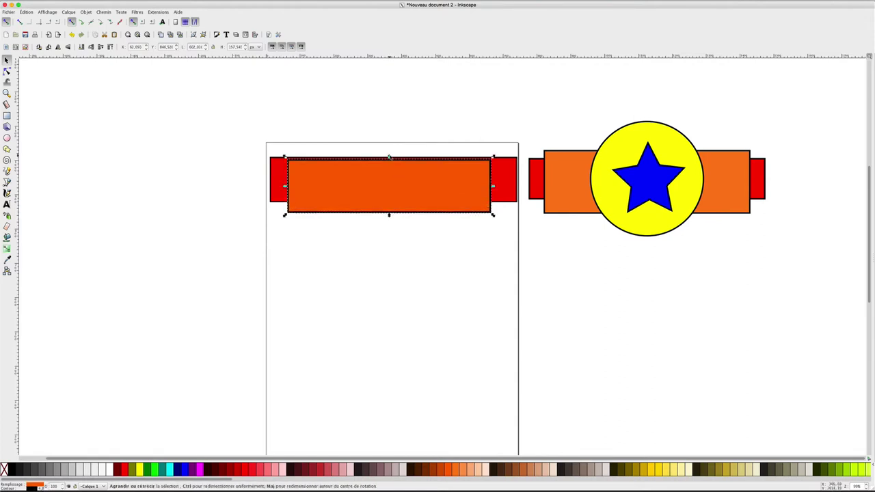
drag(389, 157, 389, 148)
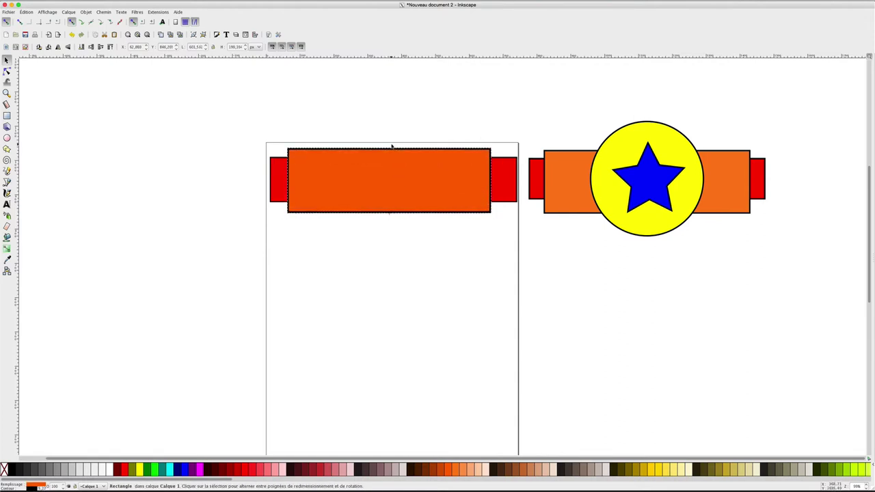
click(507, 175)
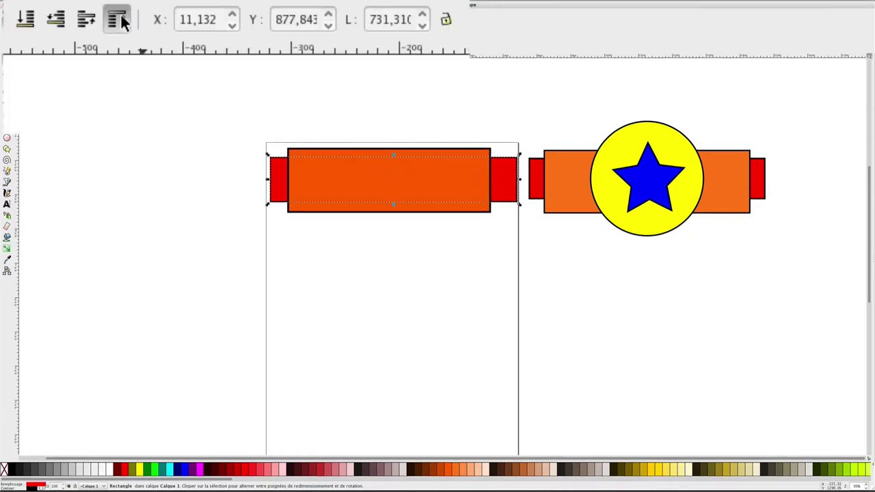
click(118, 21)
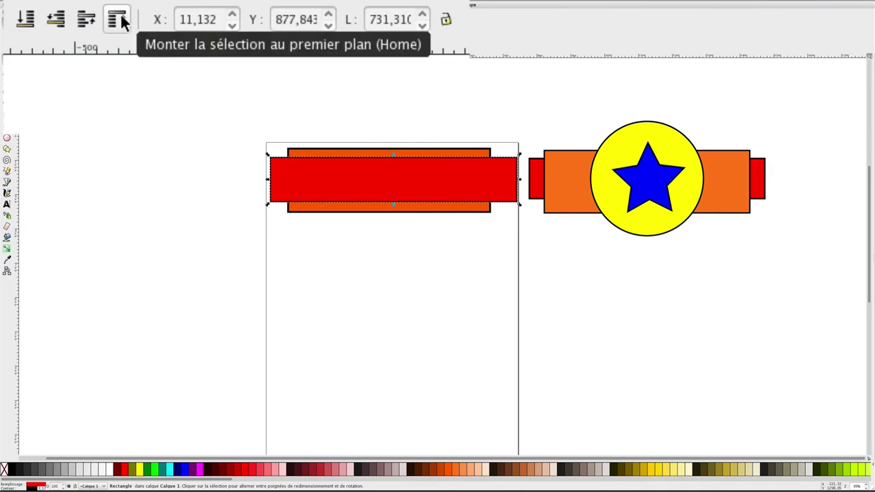
click(24, 20)
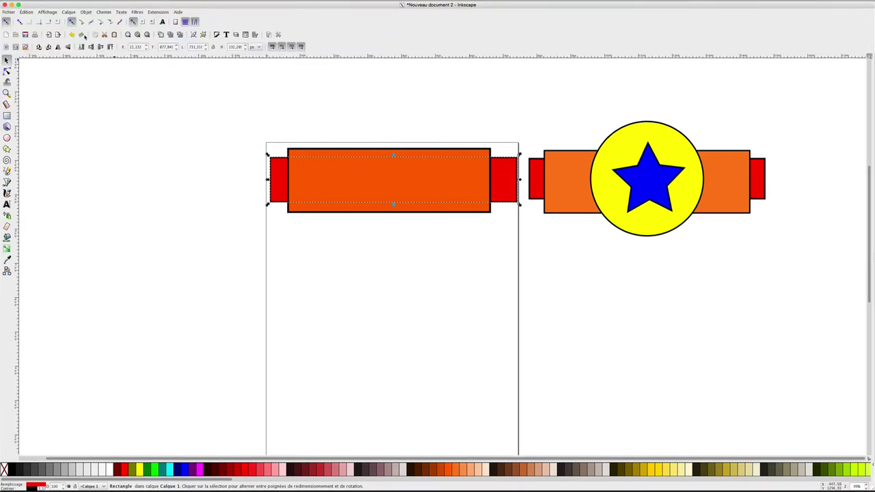
- Switch the canvas to Contour outline display and bring up the keyboard shortcut preferences filtered by 'contour'
click(55, 12)
mouse_move(63, 27)
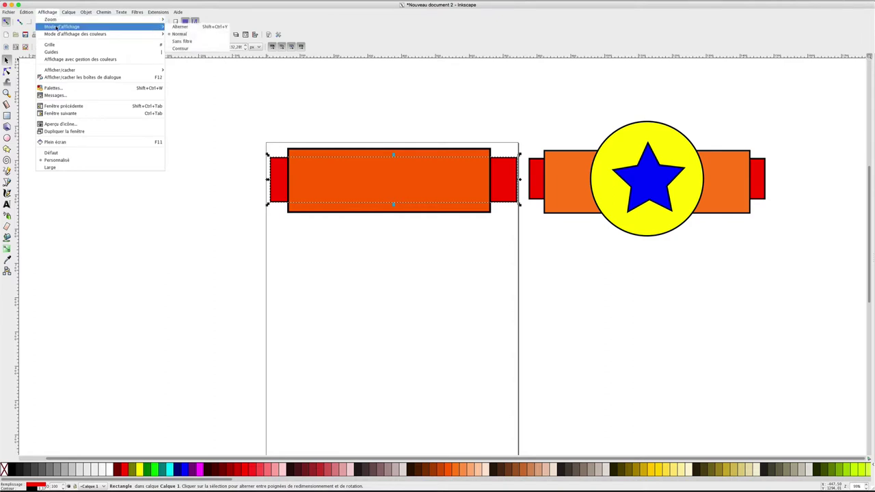
click(181, 48)
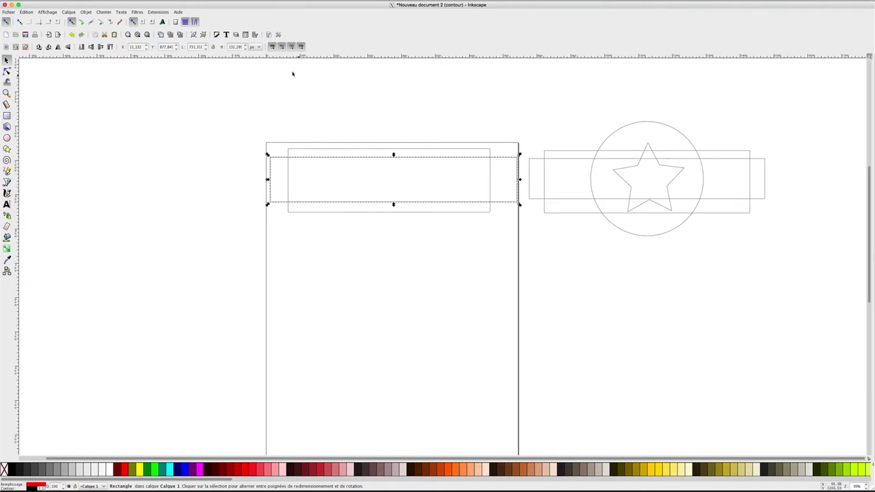
click(279, 34)
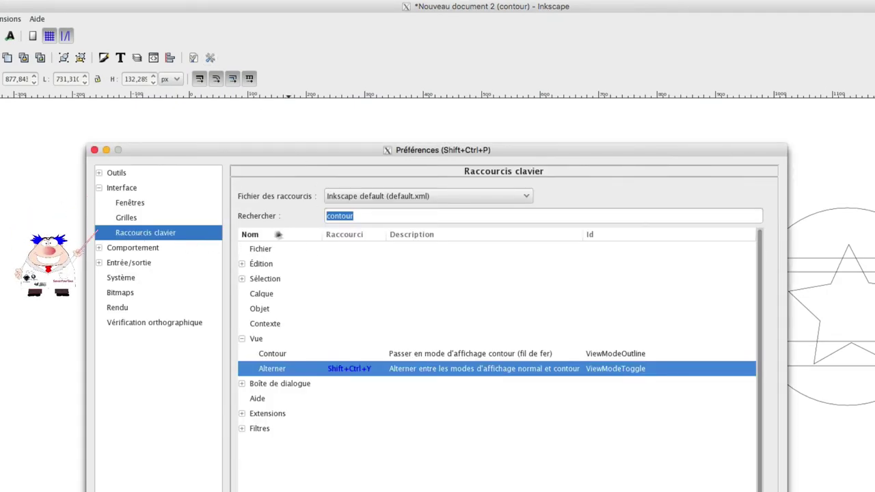
- Assign Shift+Ctrl+Y as the shortcut for the normal/outline display toggle
click(359, 215)
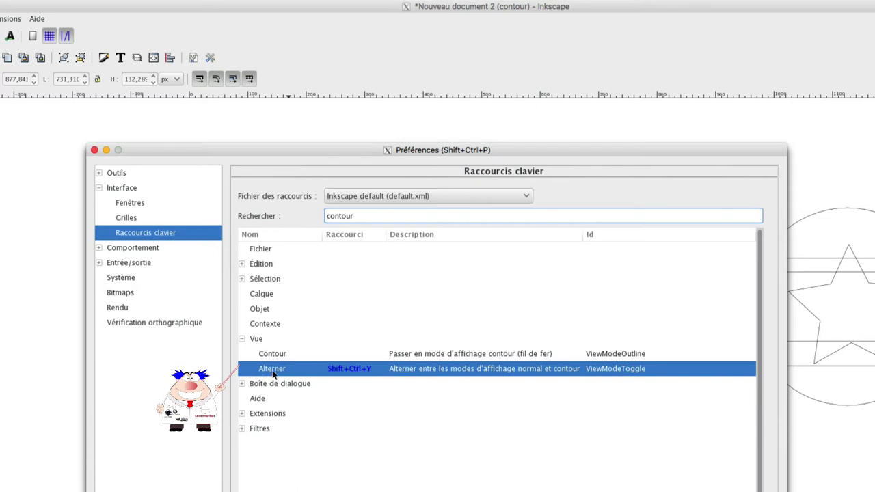
click(346, 370)
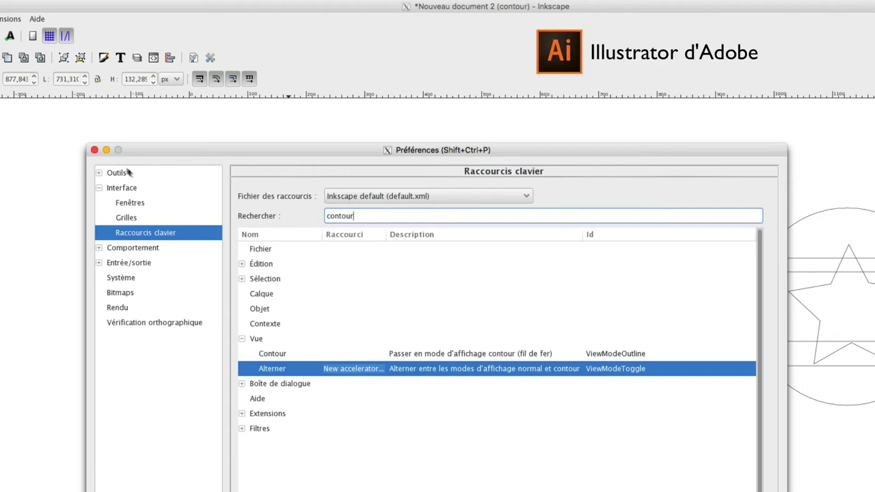
key(shift+ctrl+y)
- Close preferences, return to normal colour display with Shift+Ctrl+Y, and deselect everything
click(95, 151)
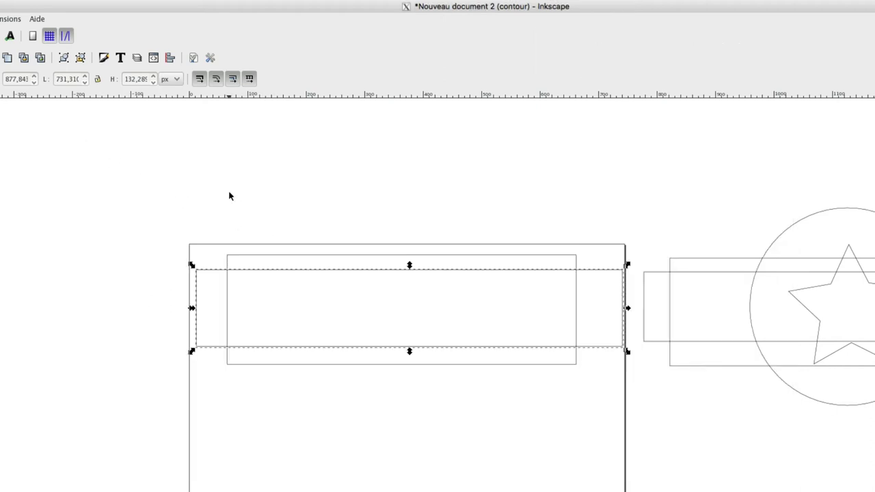
key(shift+ctrl+y)
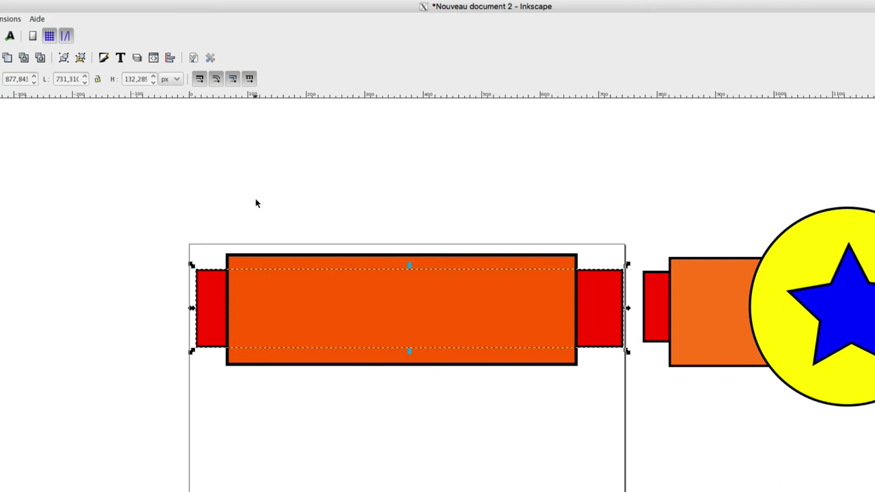
click(336, 207)
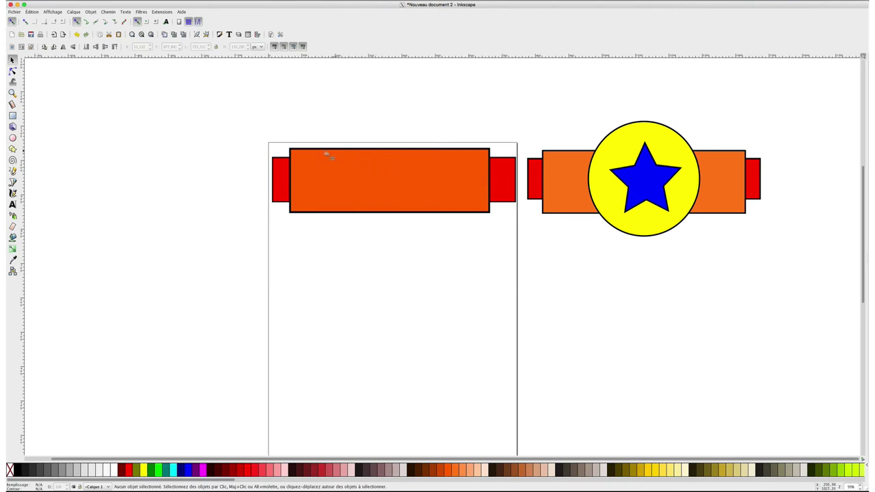
- Select the orange and red rectangles and centre them on both vertical and horizontal axes
click(329, 156)
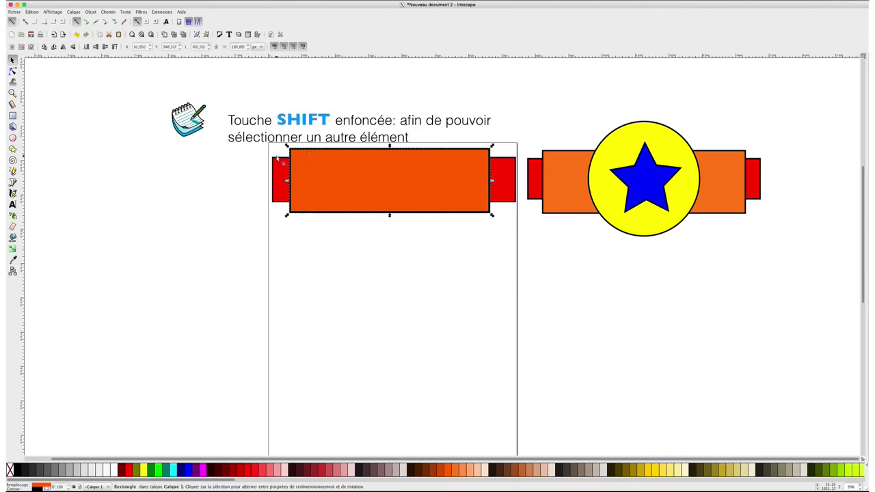
shift+click(277, 158)
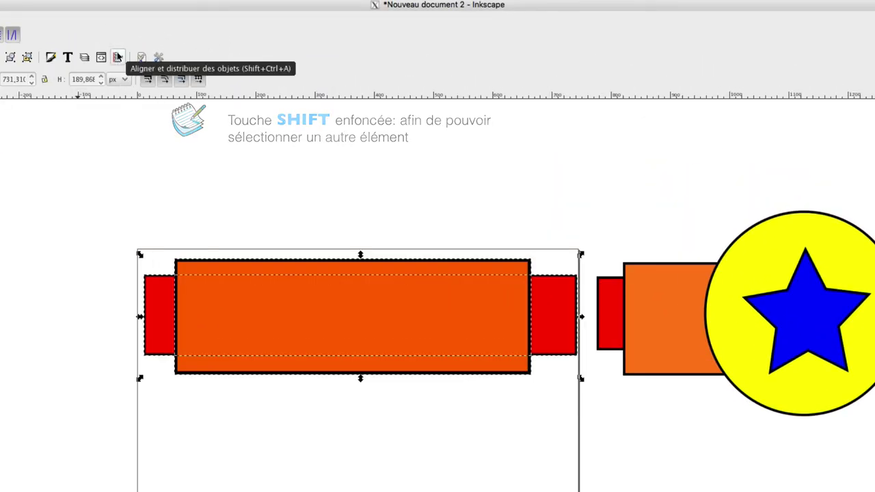
click(118, 57)
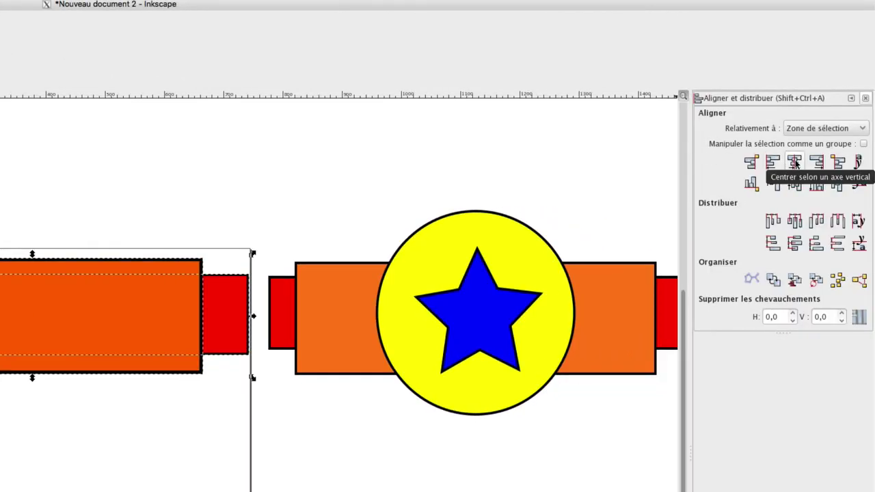
click(795, 162)
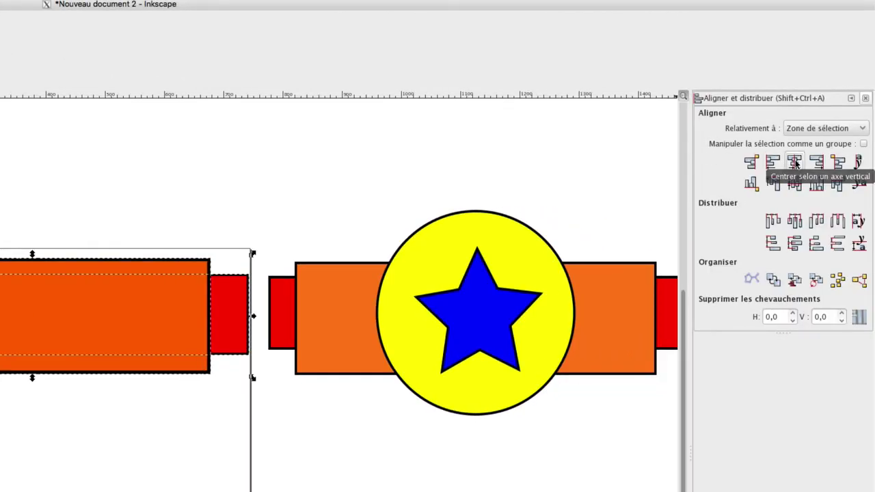
click(797, 188)
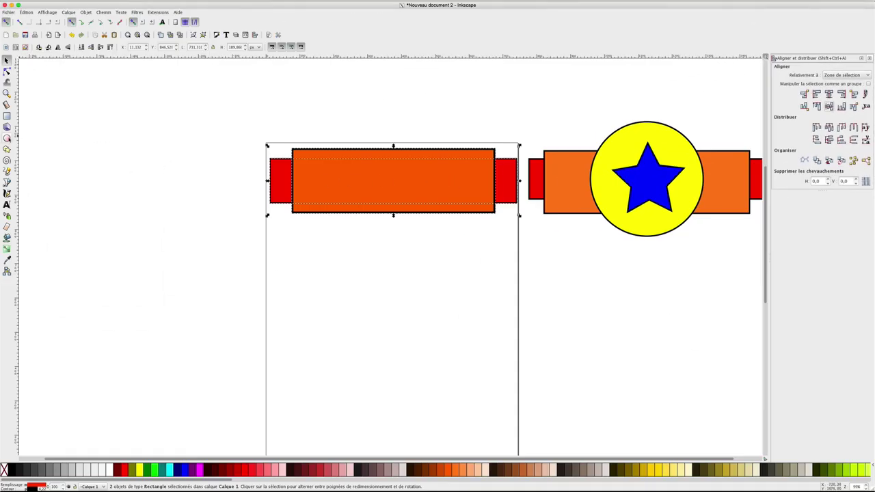
click(7, 137)
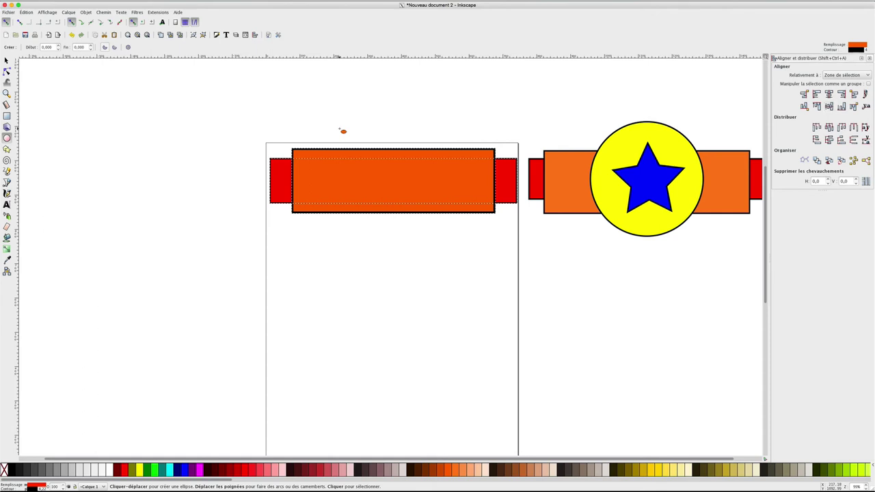
- Draw a large circle, move it onto the middle of the orange bar, and fill it yellow
drag(339, 128, 372, 162)
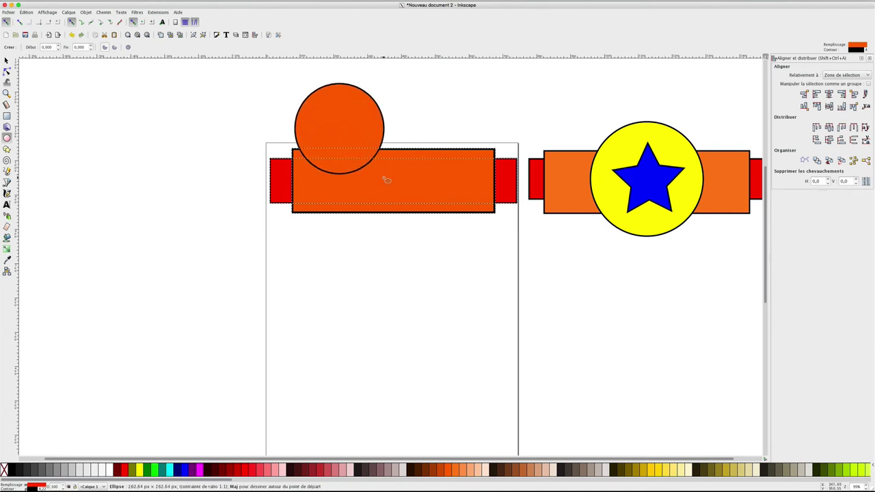
drag(371, 161, 386, 180)
click(6, 61)
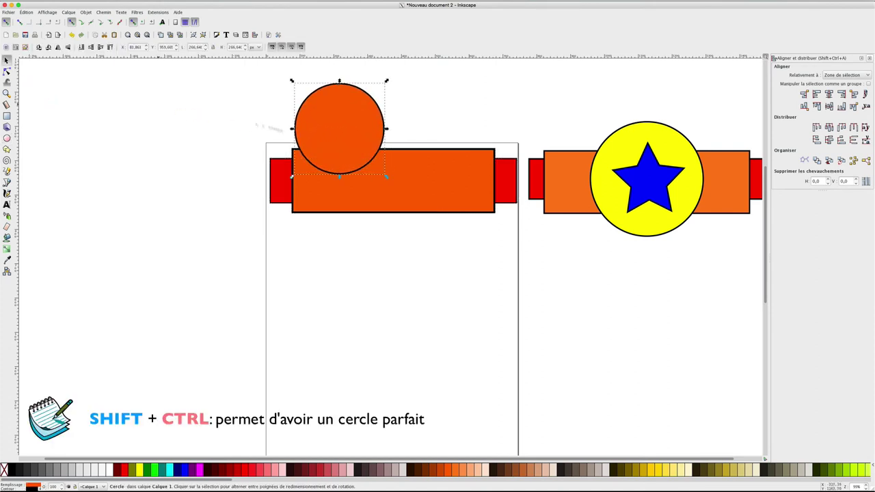
drag(351, 132, 402, 181)
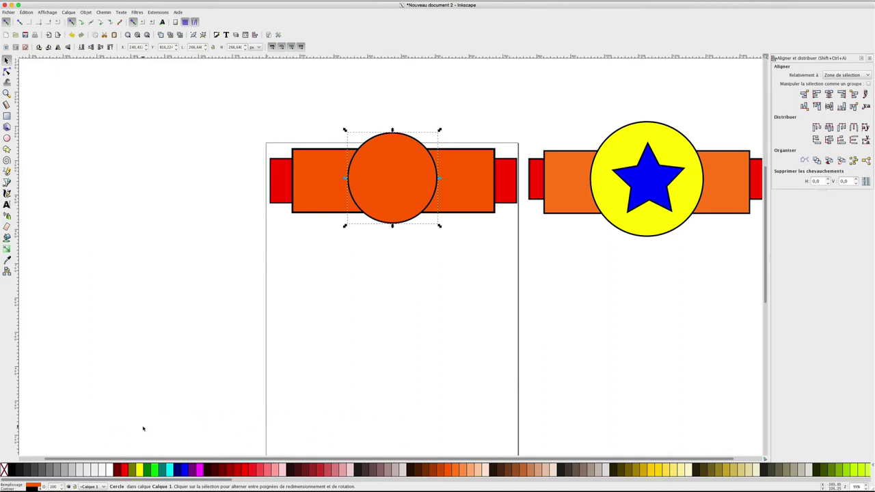
click(139, 469)
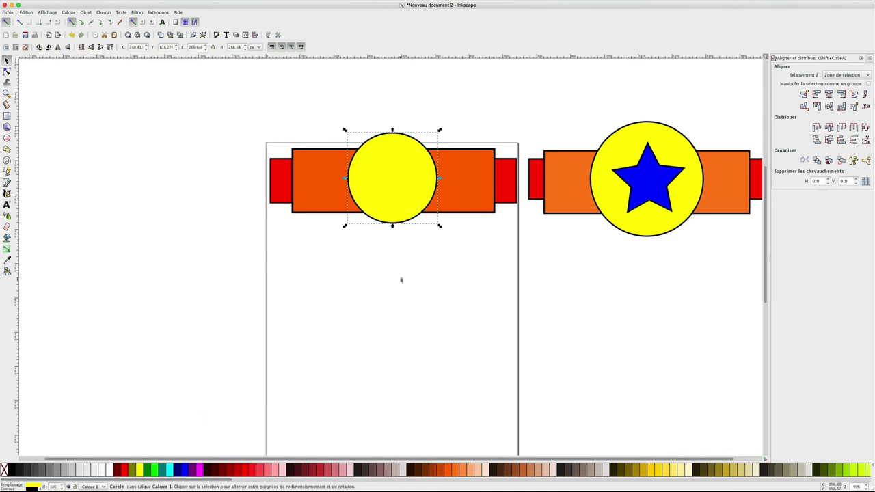
click(417, 237)
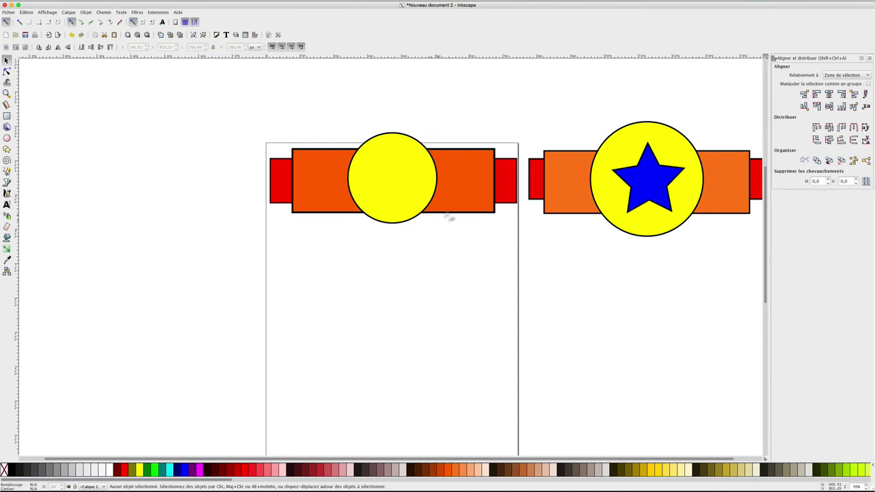
click(458, 210)
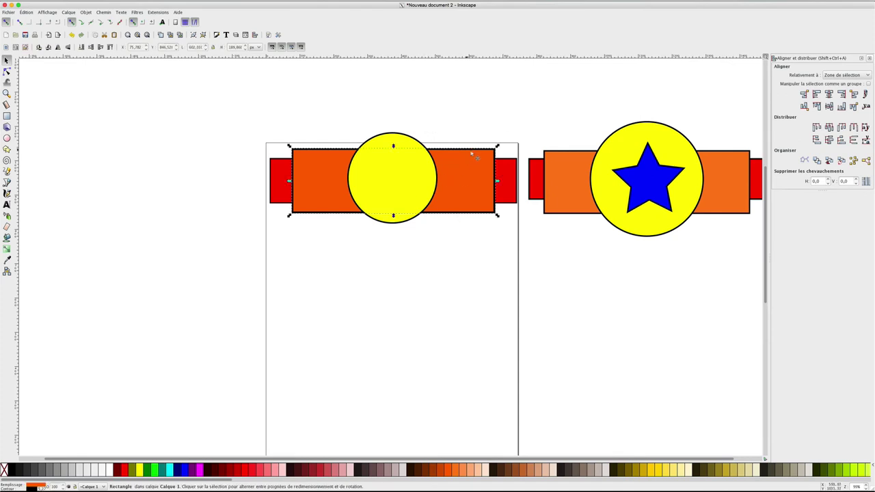
- Centre the yellow circle on the orange rectangle on both axes
shift+click(402, 138)
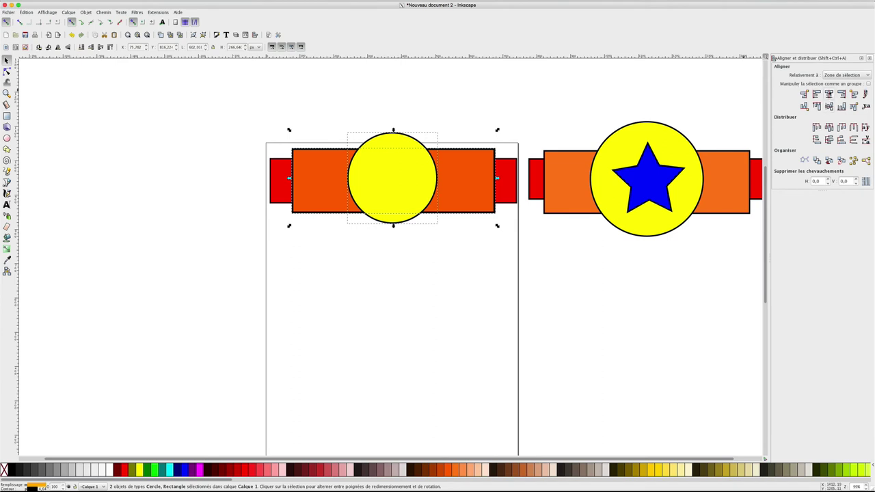
click(828, 94)
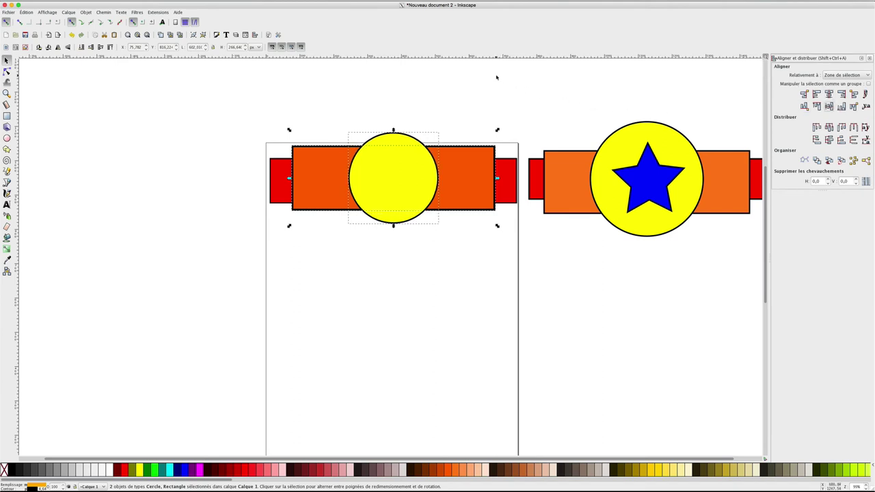
click(449, 127)
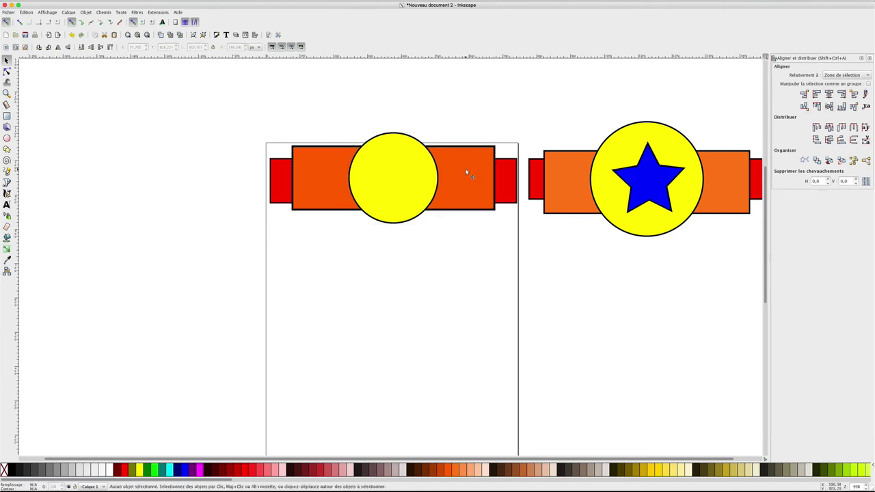
- Re-centre the red rectangle vertically on the orange one and clear the selection
click(506, 162)
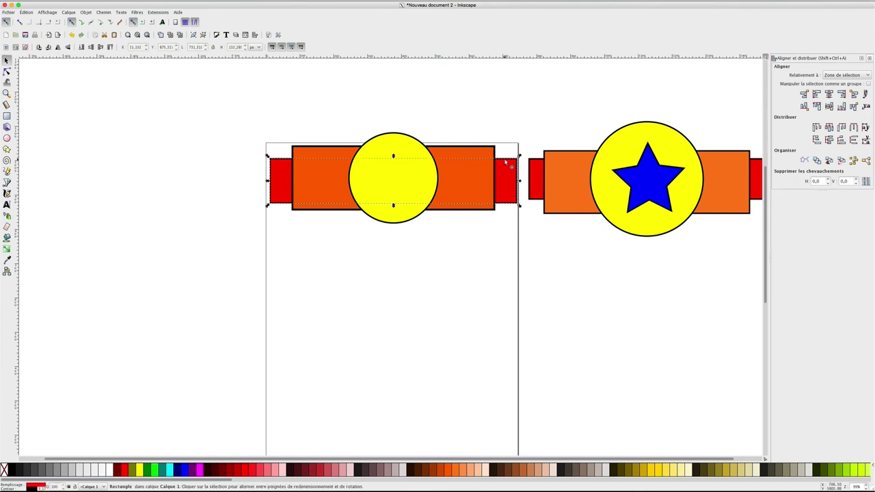
shift+click(491, 147)
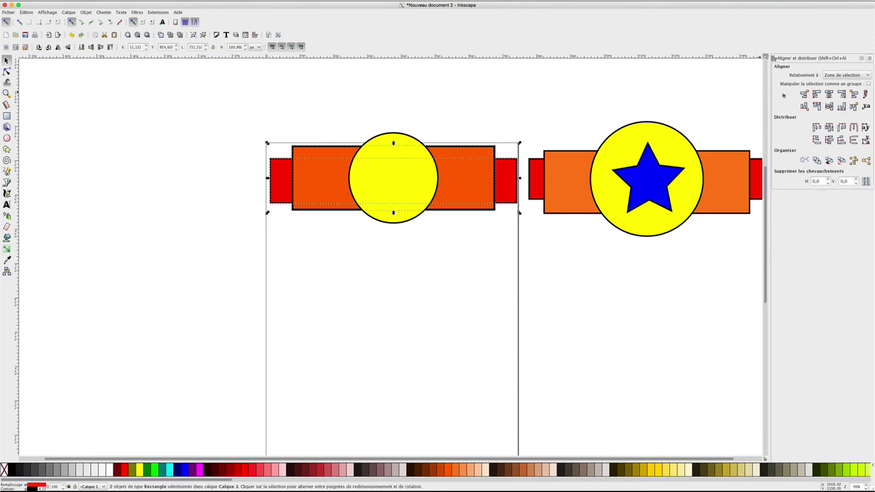
click(828, 106)
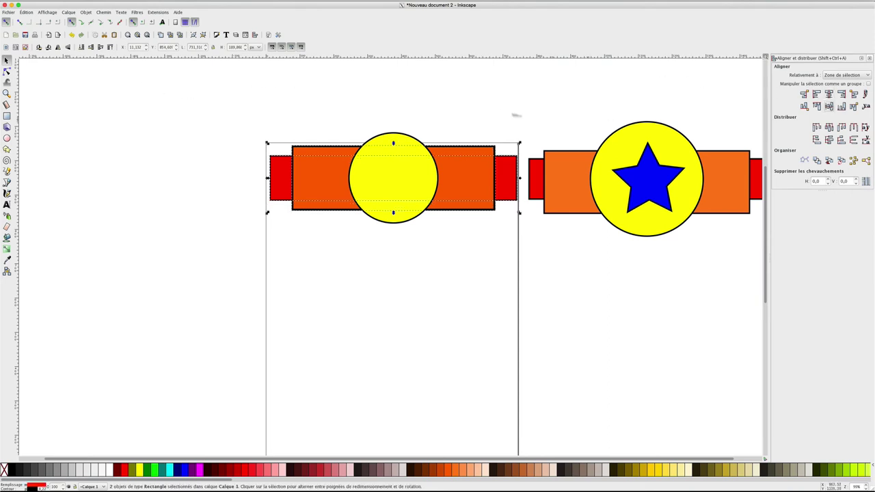
click(489, 124)
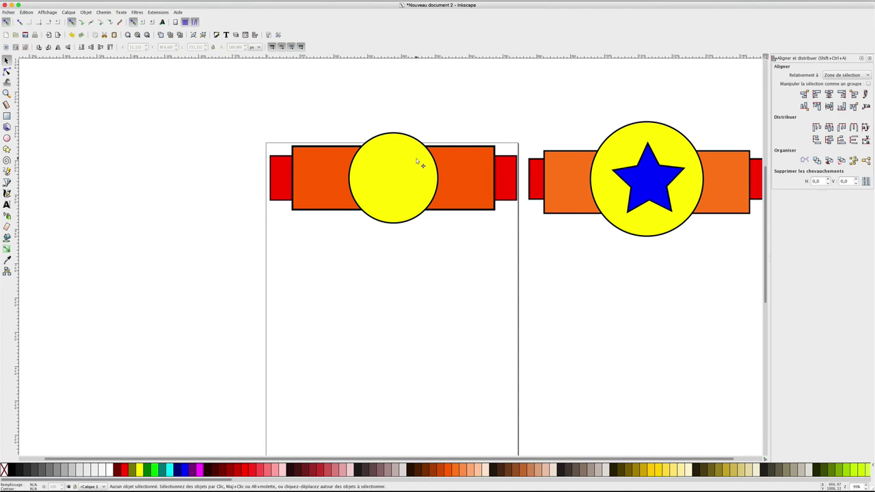
- Draw a five-pointed star over the yellow circle and fill it blue
click(7, 149)
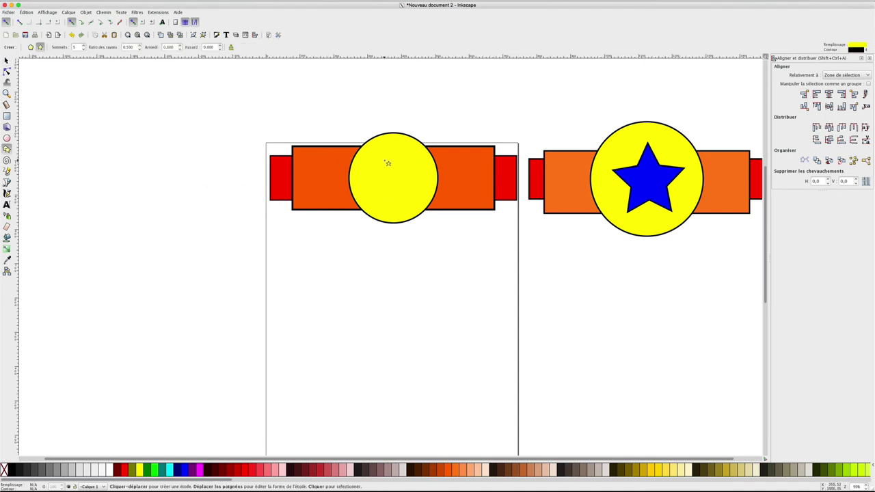
drag(388, 162, 406, 191)
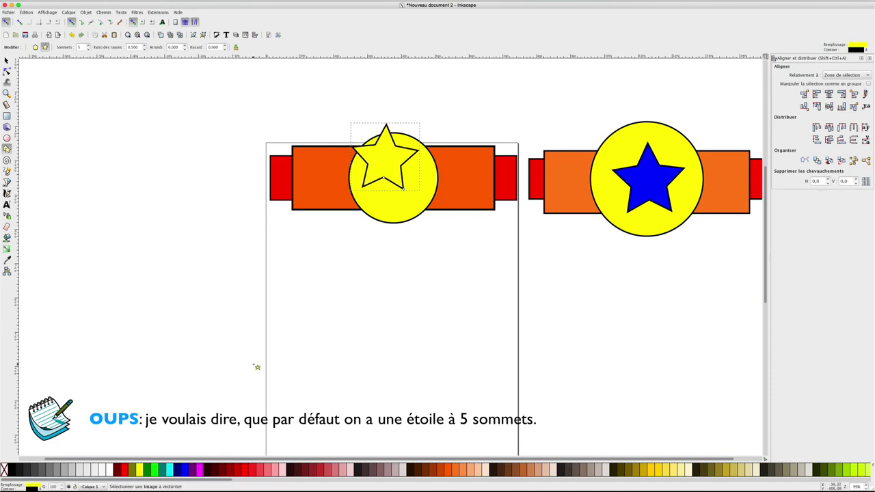
click(184, 470)
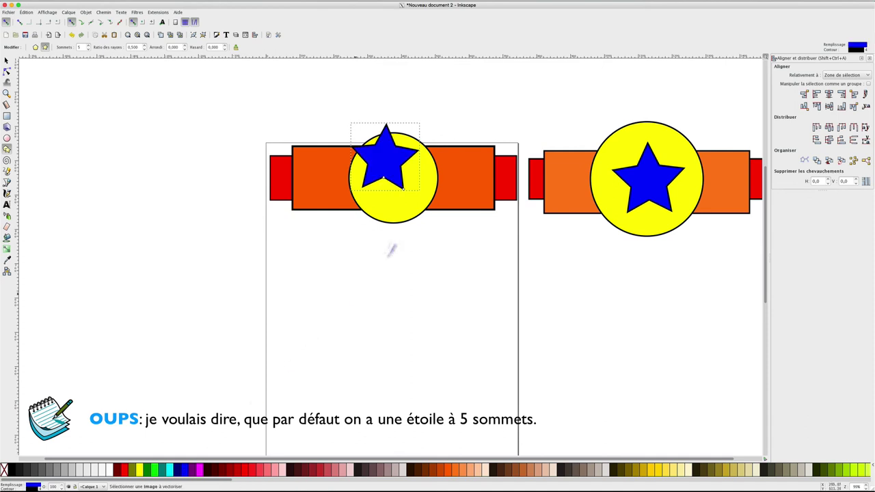
- Centre the blue star horizontally and vertically within the yellow circle
click(6, 60)
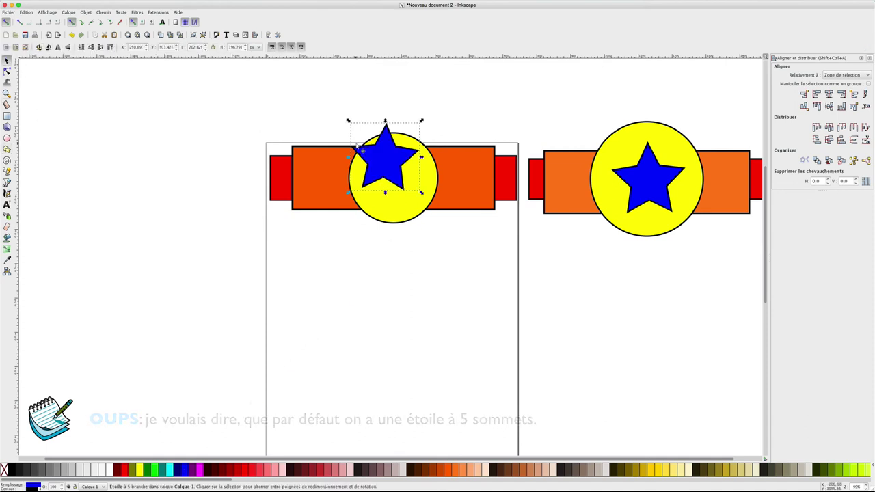
drag(384, 160, 396, 175)
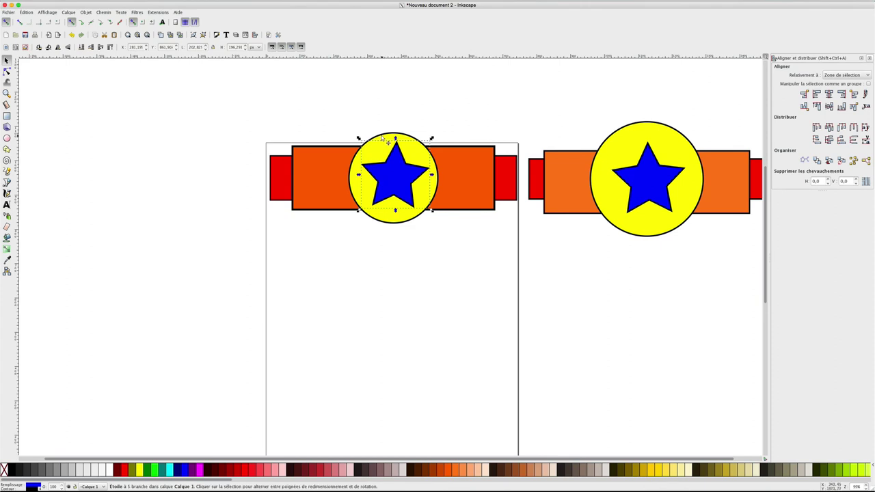
shift+click(387, 142)
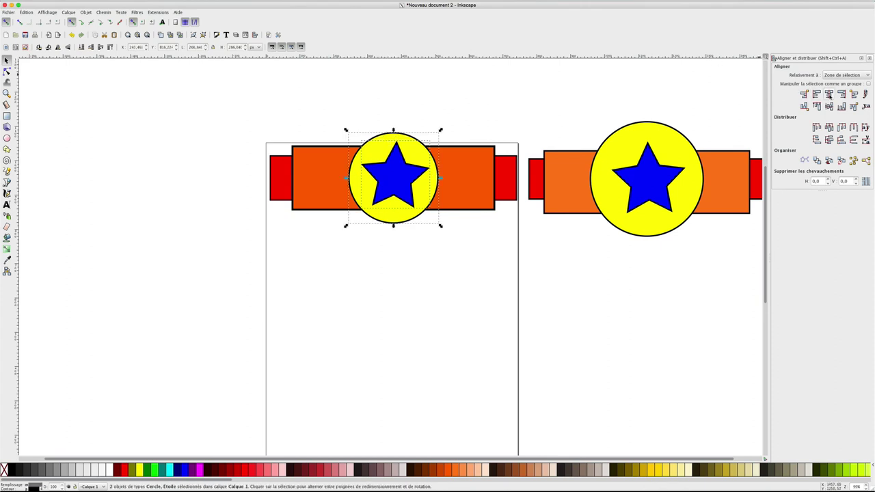
click(829, 95)
click(828, 106)
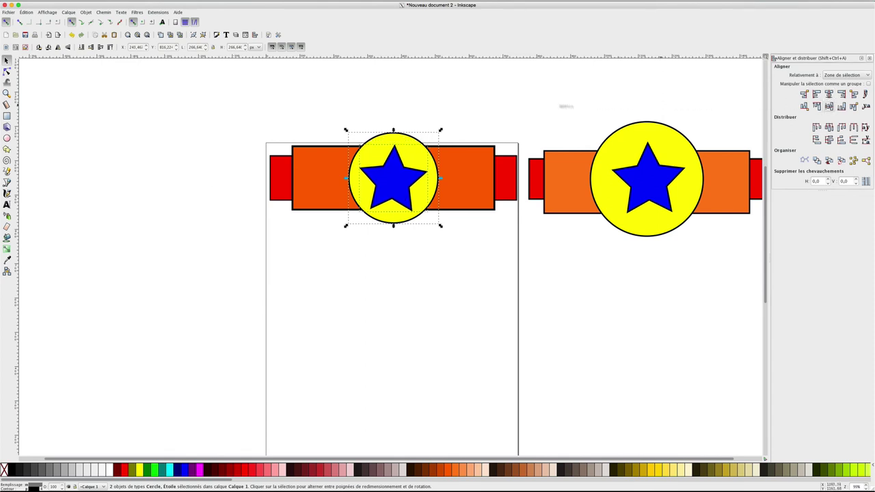
click(483, 107)
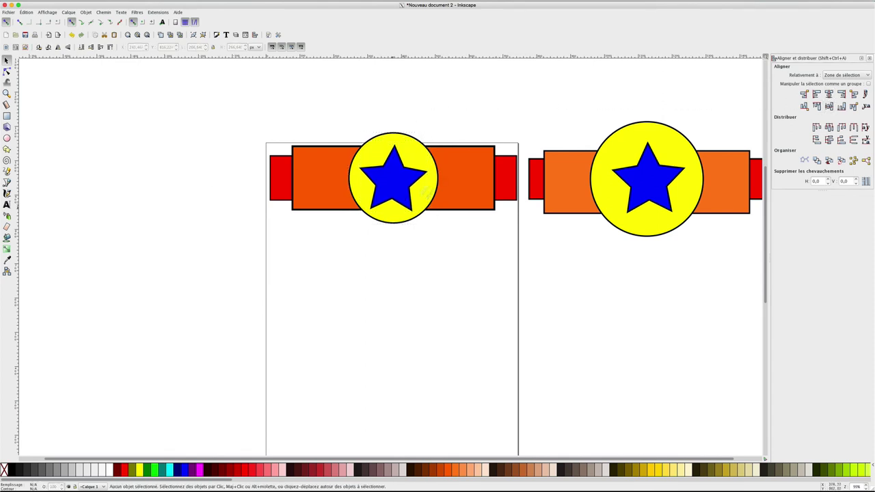